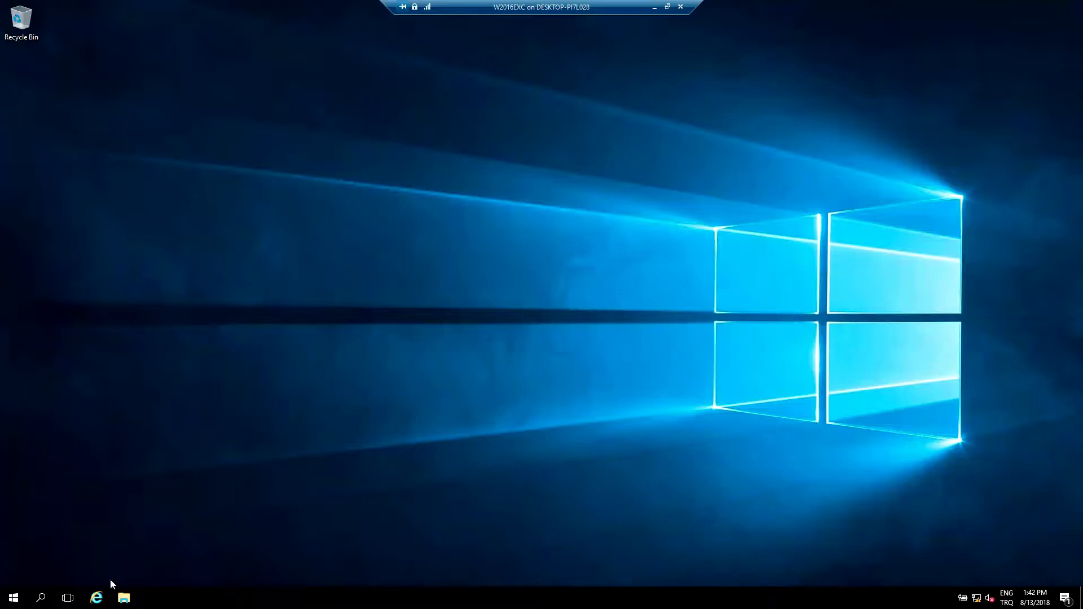
- Open the ExchangeServerConfiguration notes from Documents in Notepad, then launch Internet Explorer
left_click(124, 598)
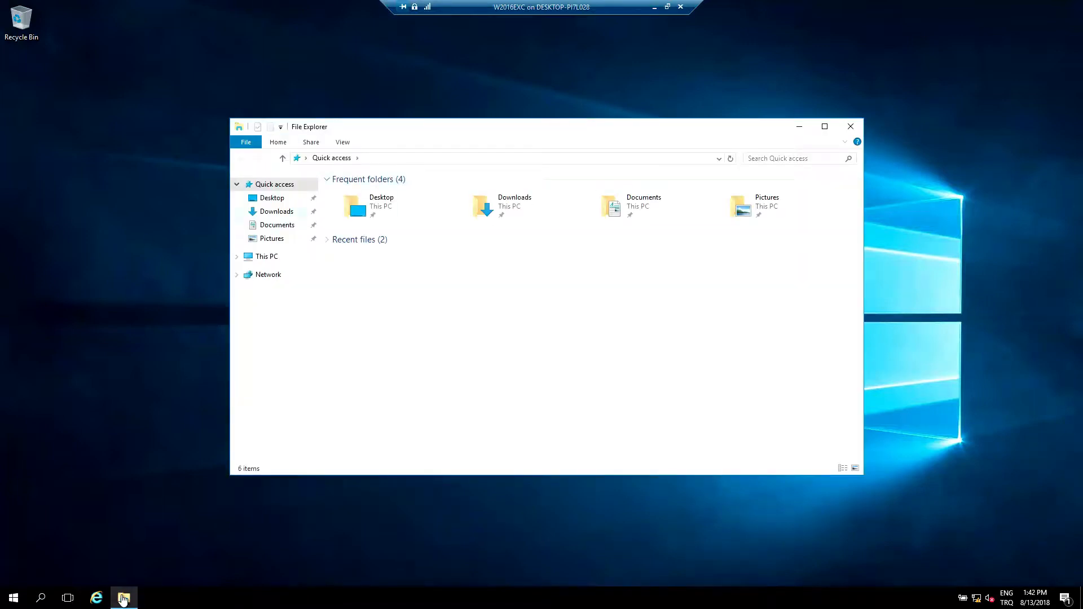
left_click(277, 225)
double_click(385, 205)
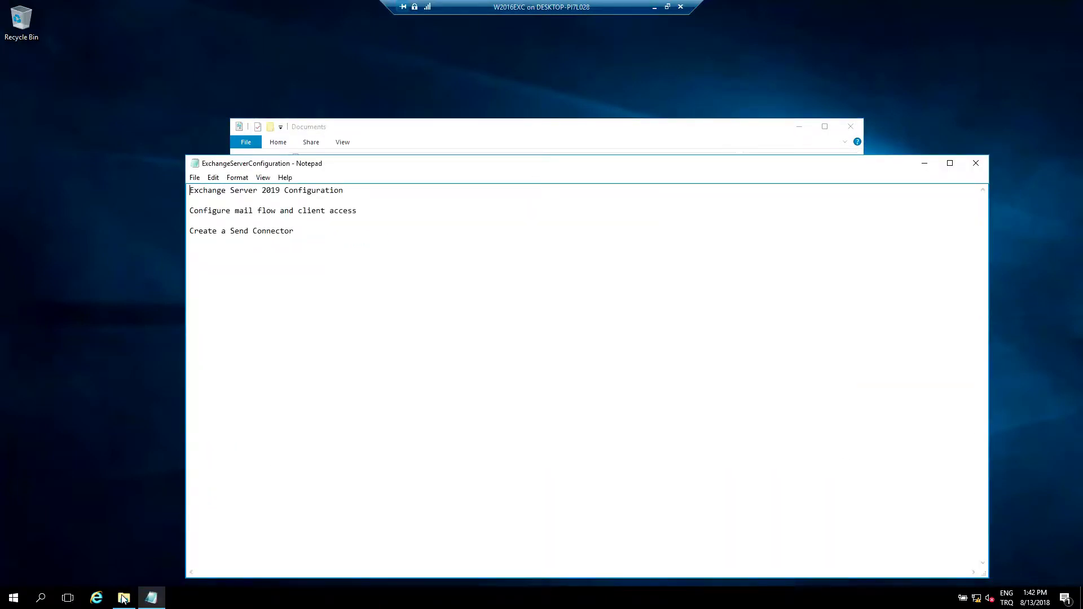
left_click(97, 598)
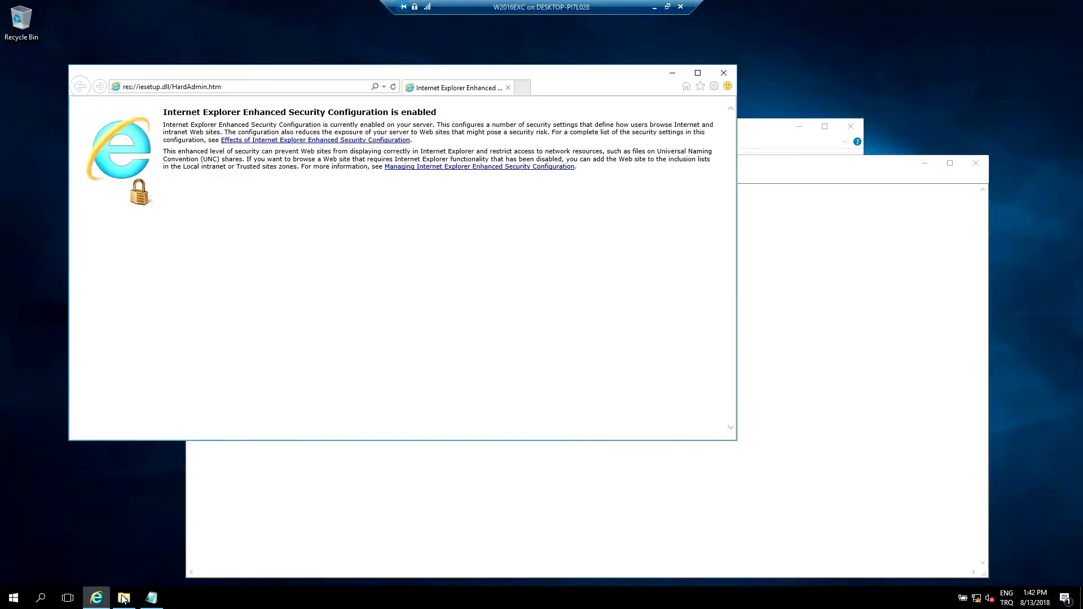
left_click(248, 87)
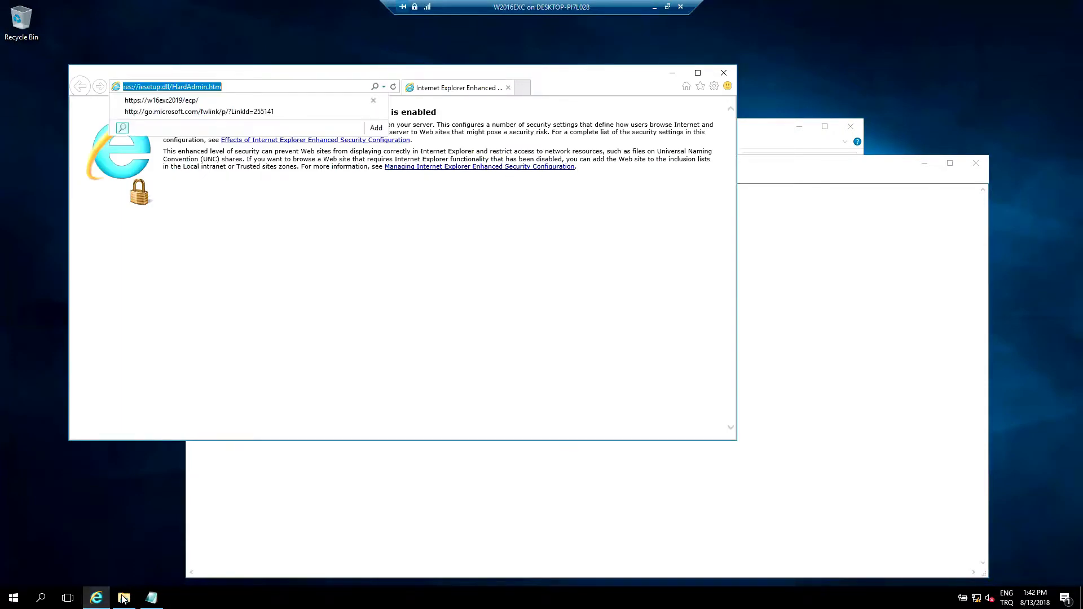
left_click(162, 101)
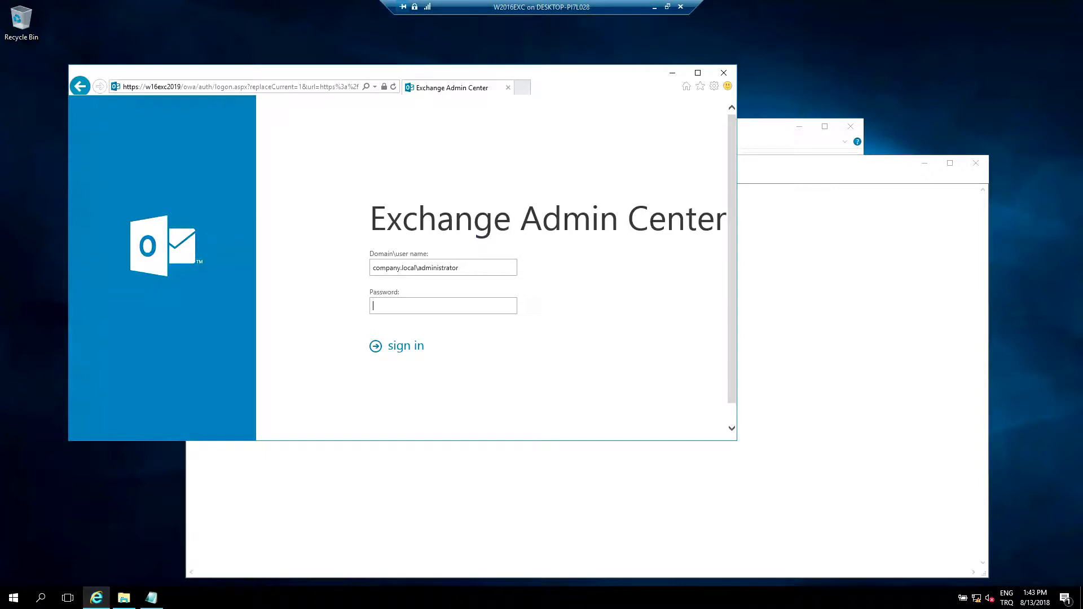
type("Pa$$w0rd")
key("Return")
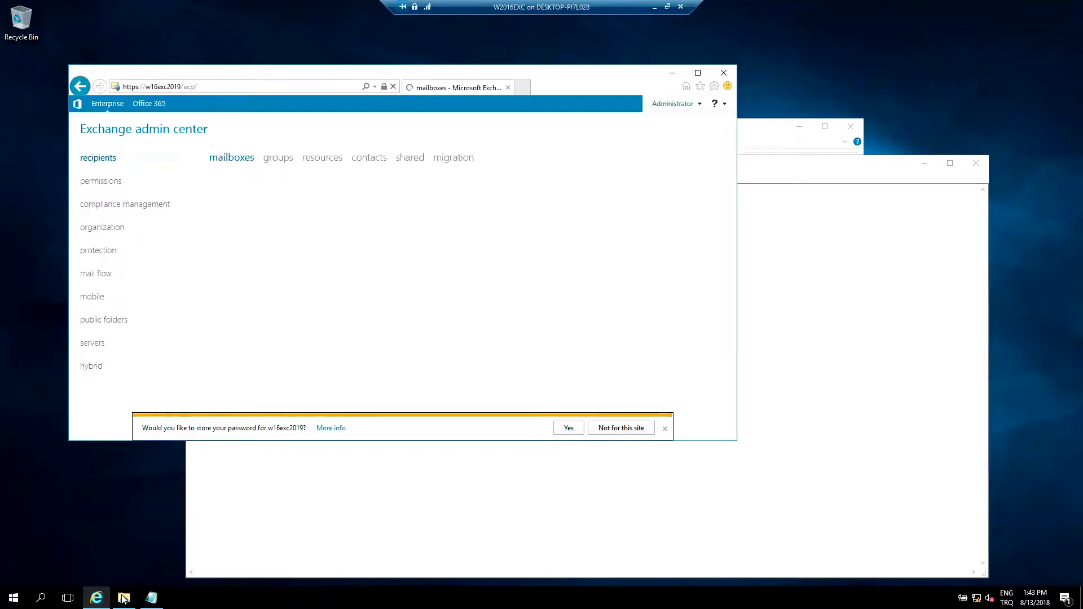
- Maximize the browser and open the mail flow send connectors page
left_click(697, 73)
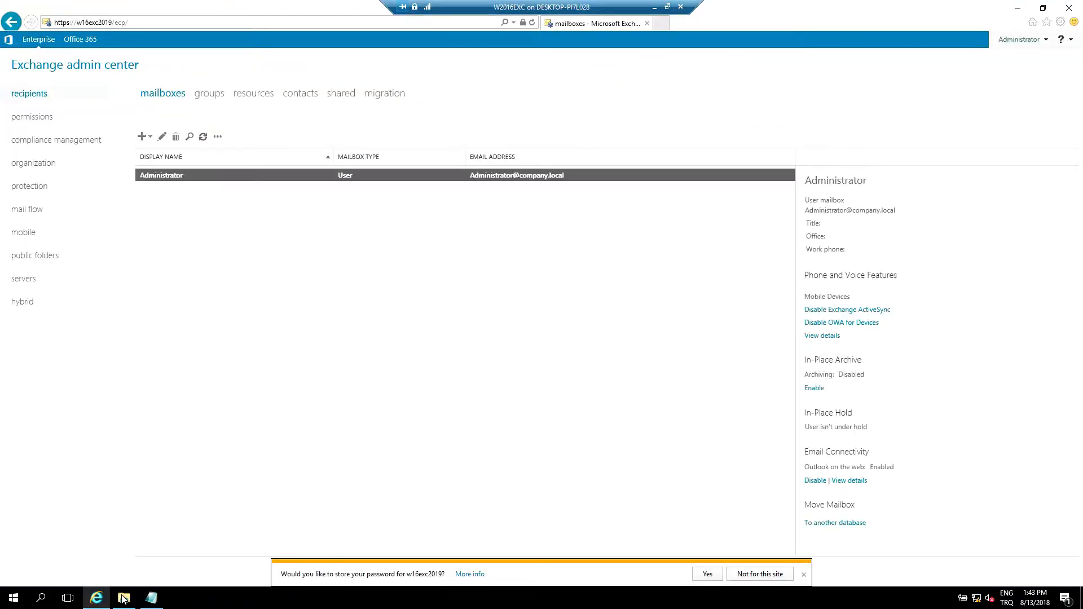
left_click(27, 210)
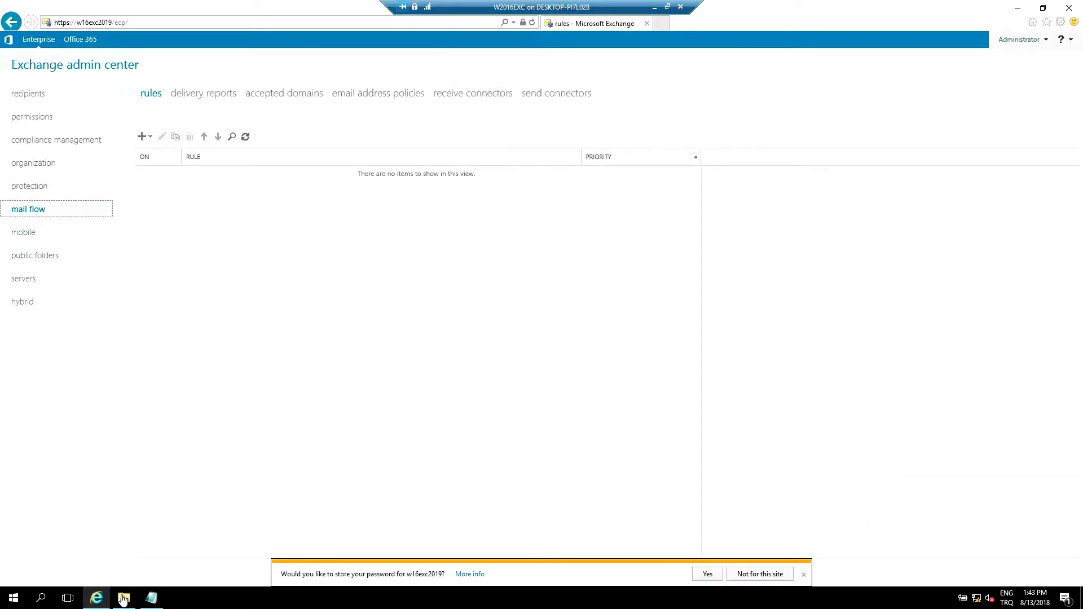
left_click(557, 93)
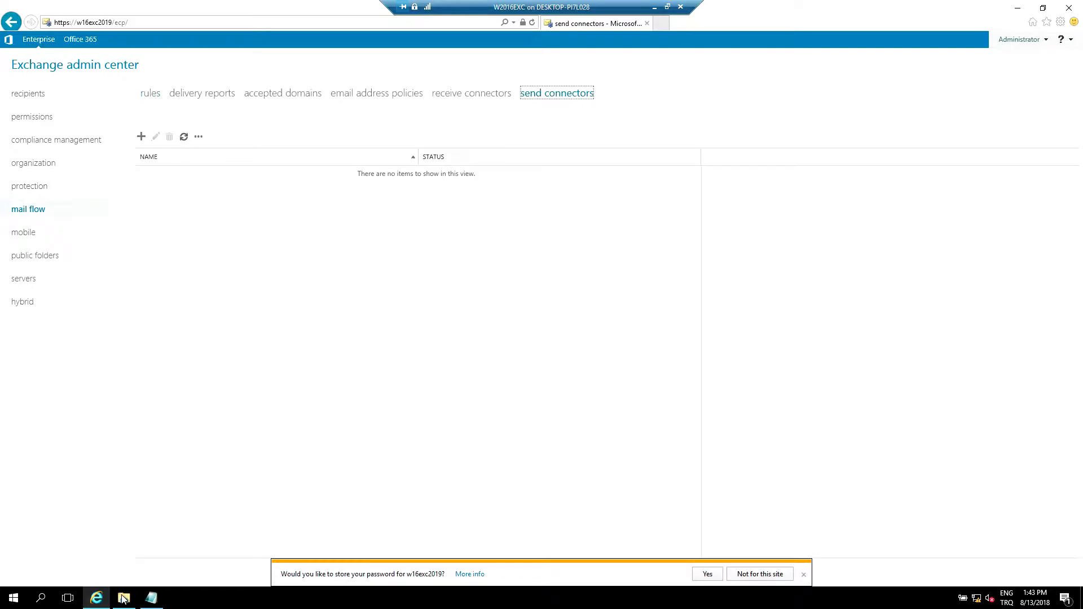
- Create a new send connector named InternetSendConnector of type Internet and continue
left_click(141, 136)
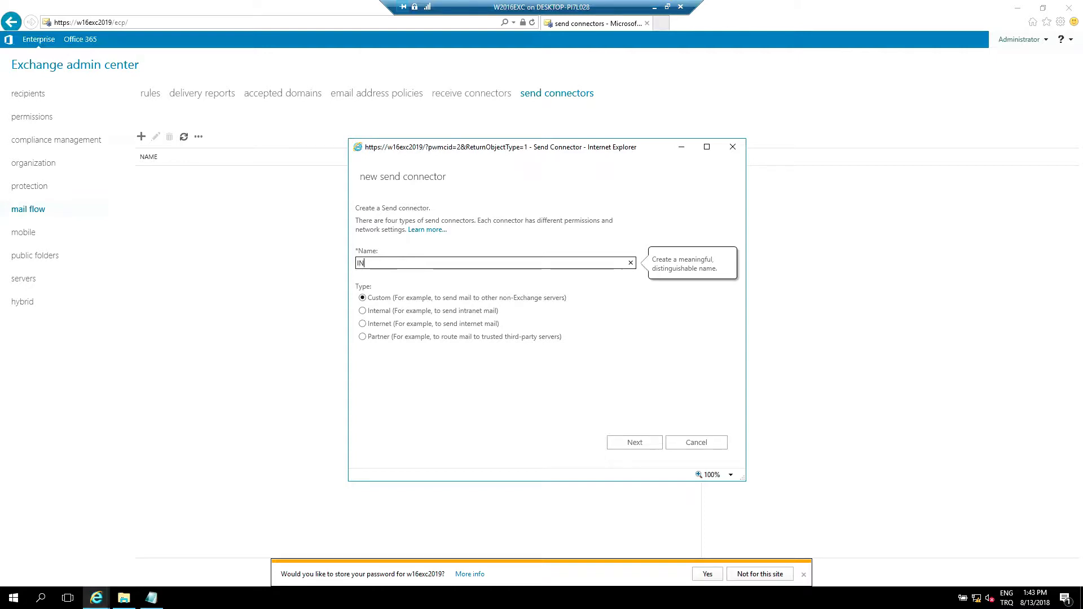
type("InternetSendConnector")
key("Tab")
key("Down")
key("Down")
key("Return")
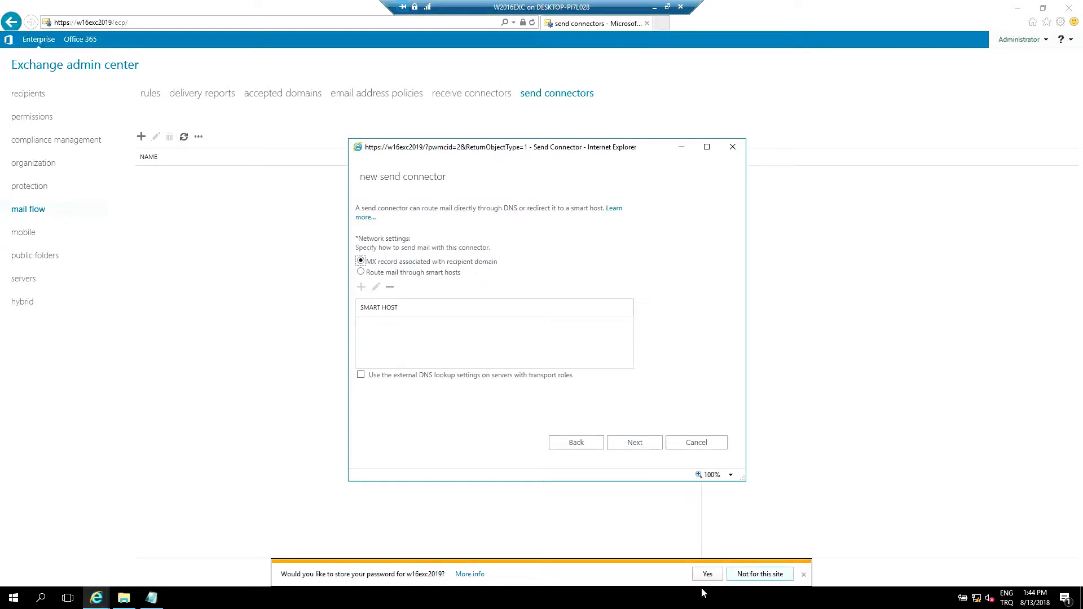
- Keep MX-record routing and add an SMTP address space with FQDN * and cost 1
left_click(407, 263)
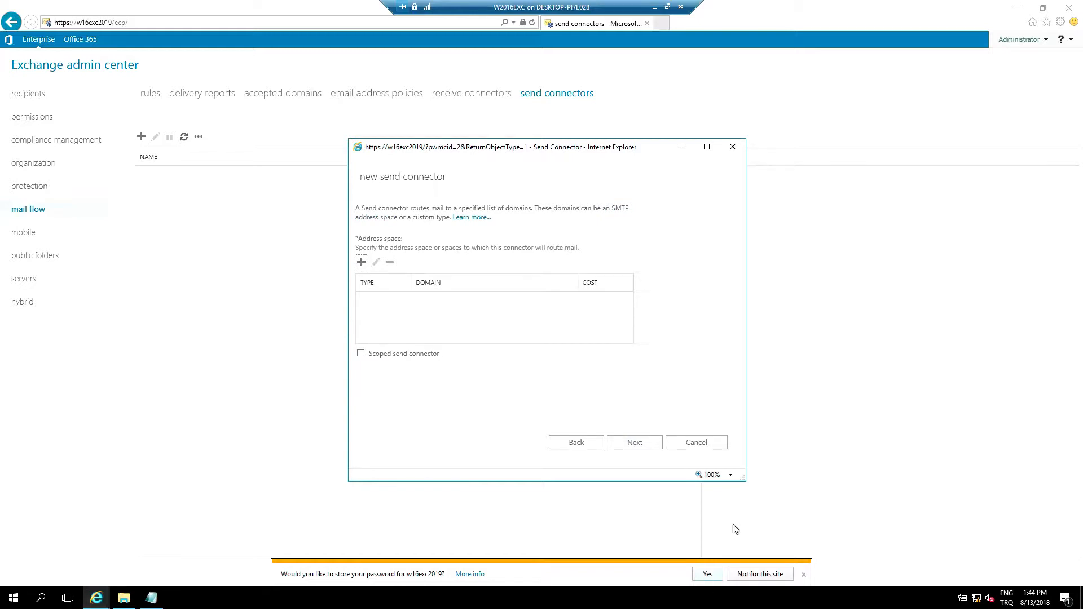
left_click(361, 262)
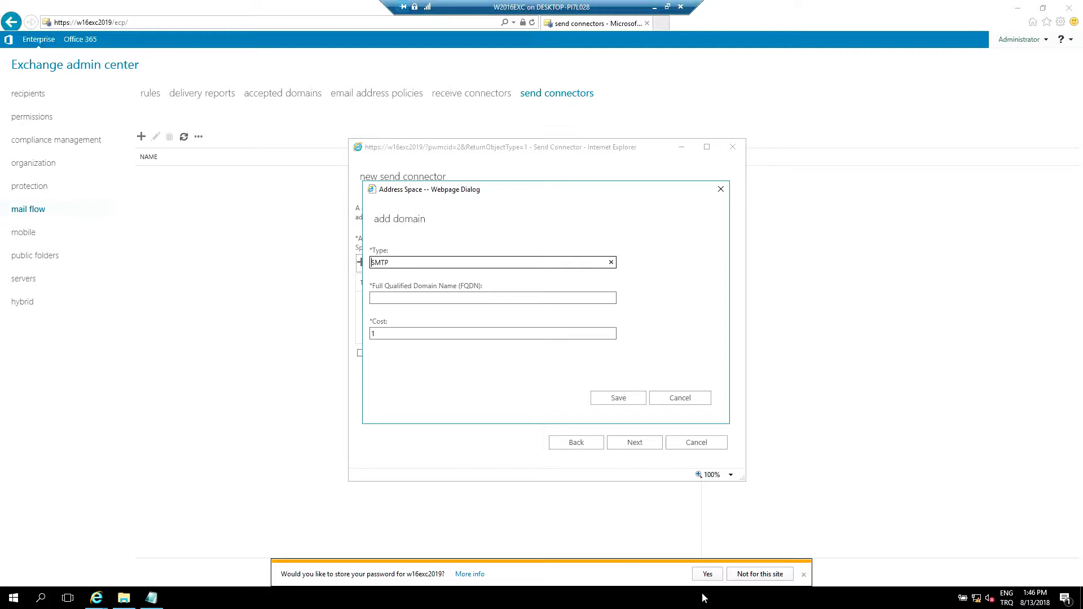
left_click(383, 298)
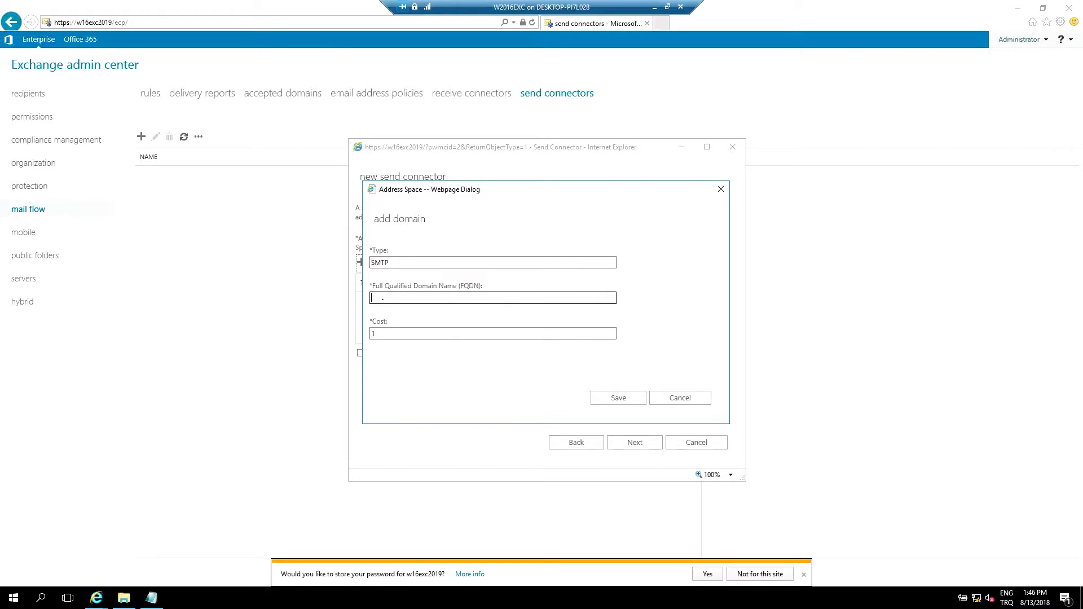
type("*")
left_click(379, 333)
key("ctrl+a")
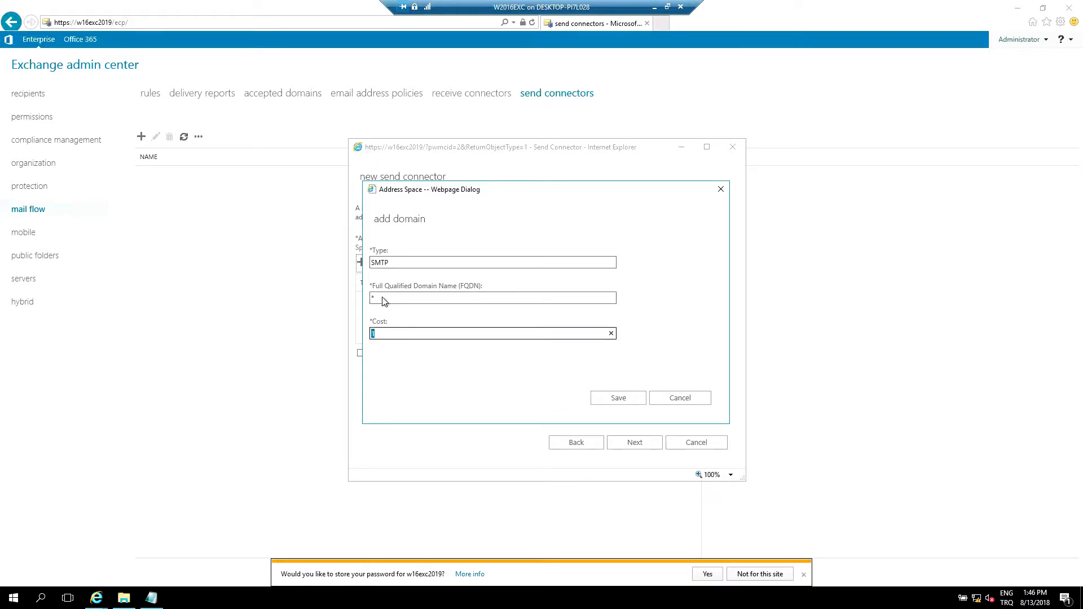
type("1")
key("Tab")
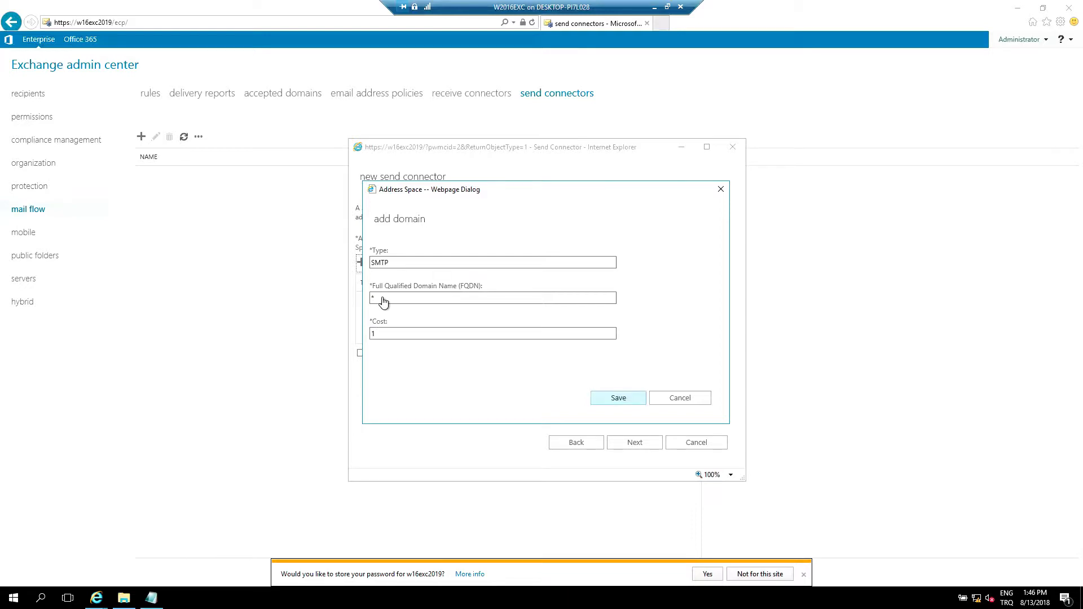
key("Return")
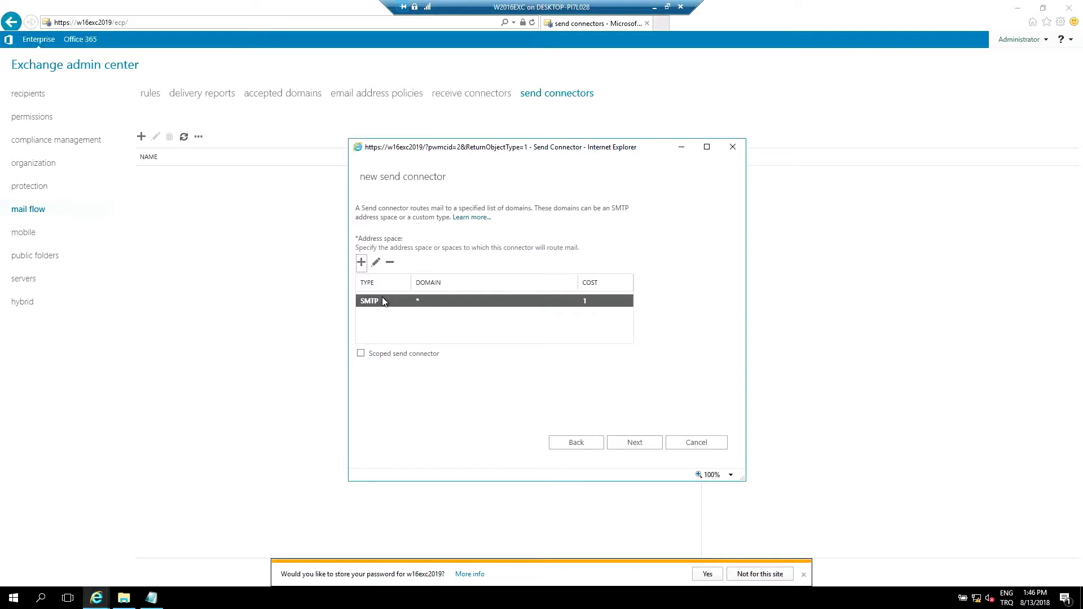
- Add W16EXC2019 as the connector's source server
left_click(634, 443)
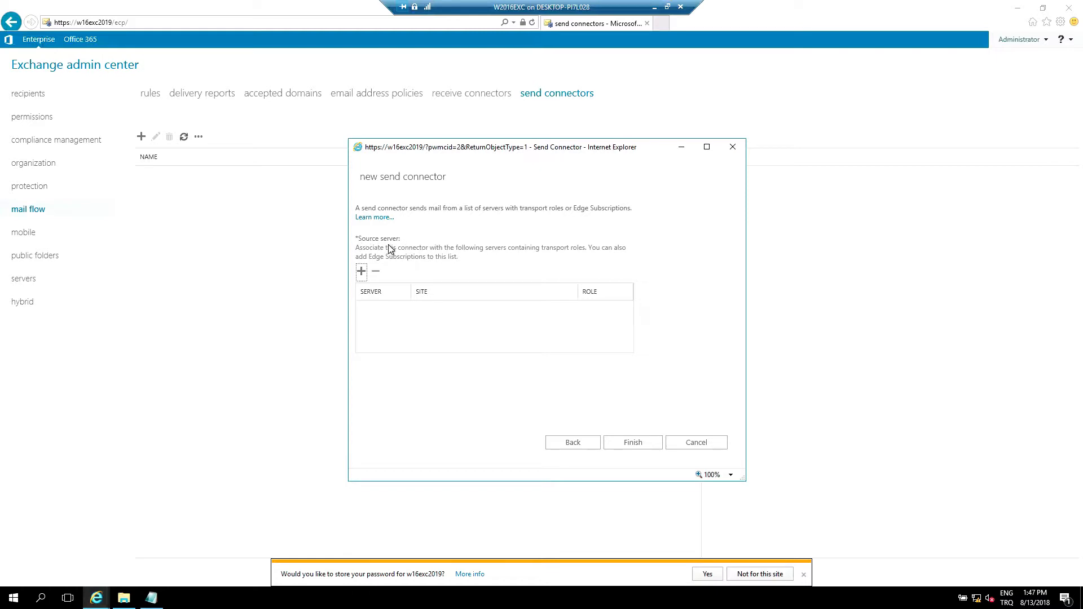
left_click(360, 271)
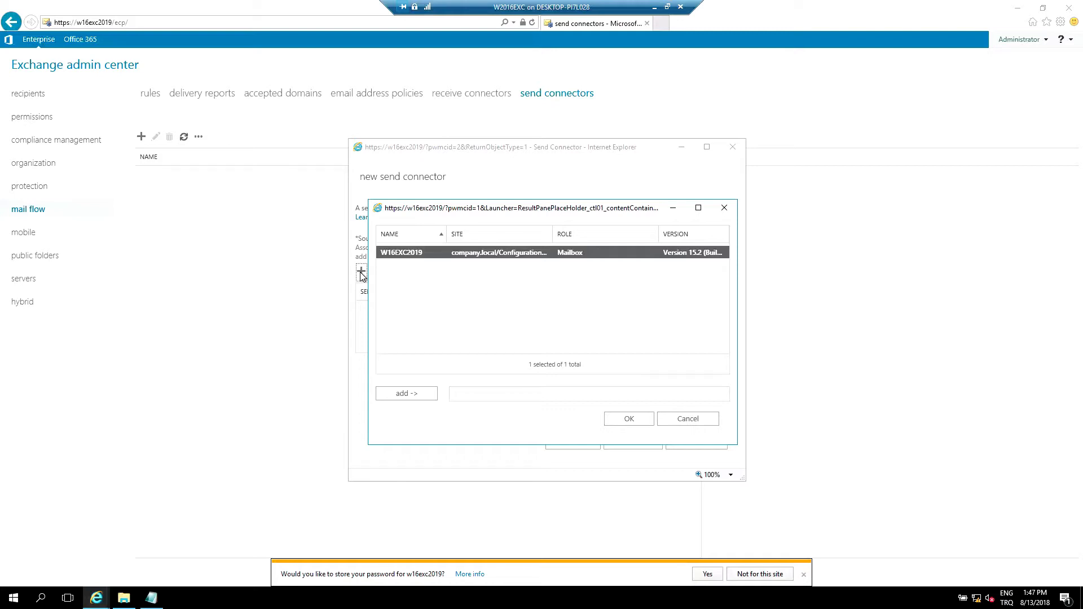
left_click(406, 394)
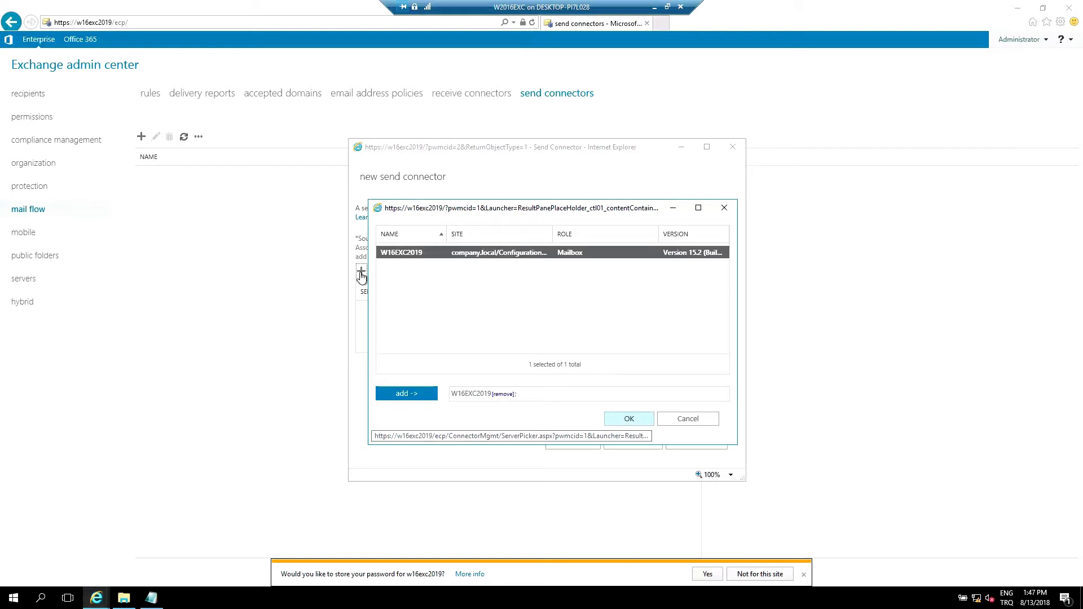
left_click(629, 419)
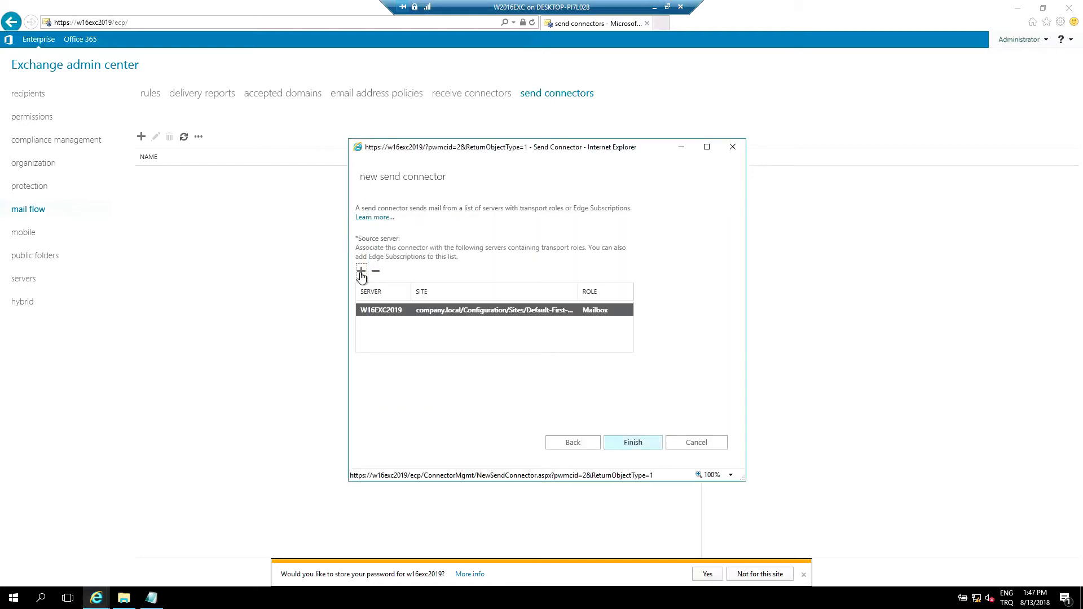
- Finish the wizard to create InternetSendConnector
left_click(361, 272)
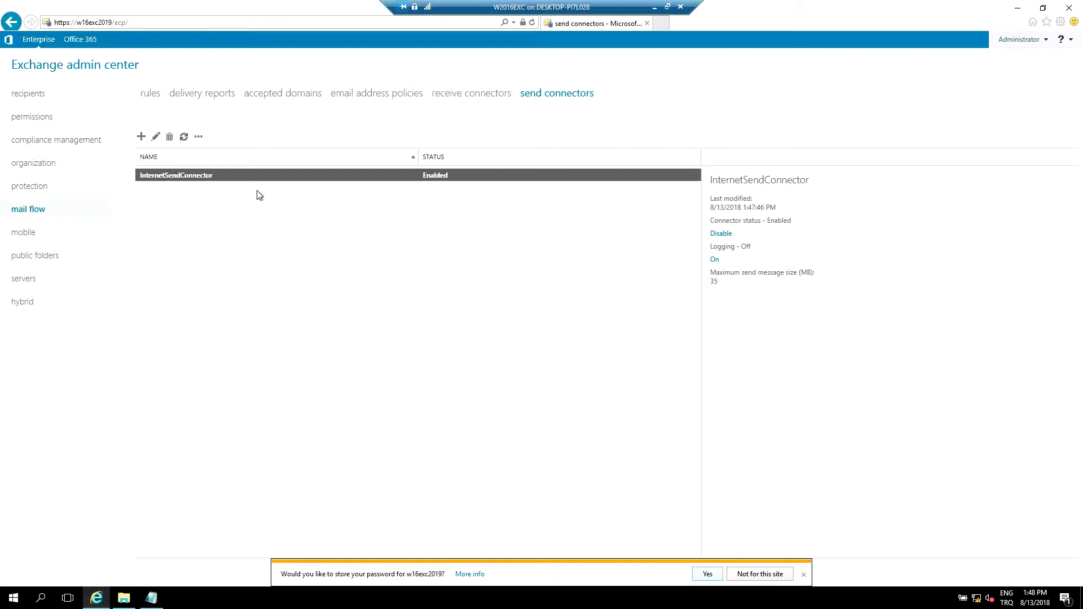
- Set InternetSendConnector's maximum send message size to 15 MB and save
double_click(188, 175)
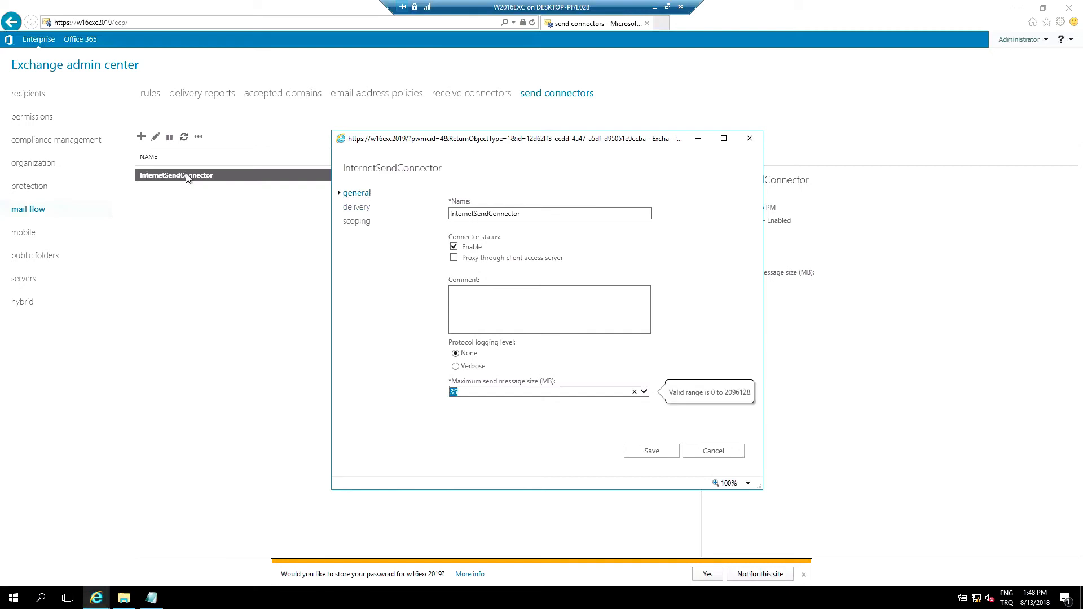
type("1")
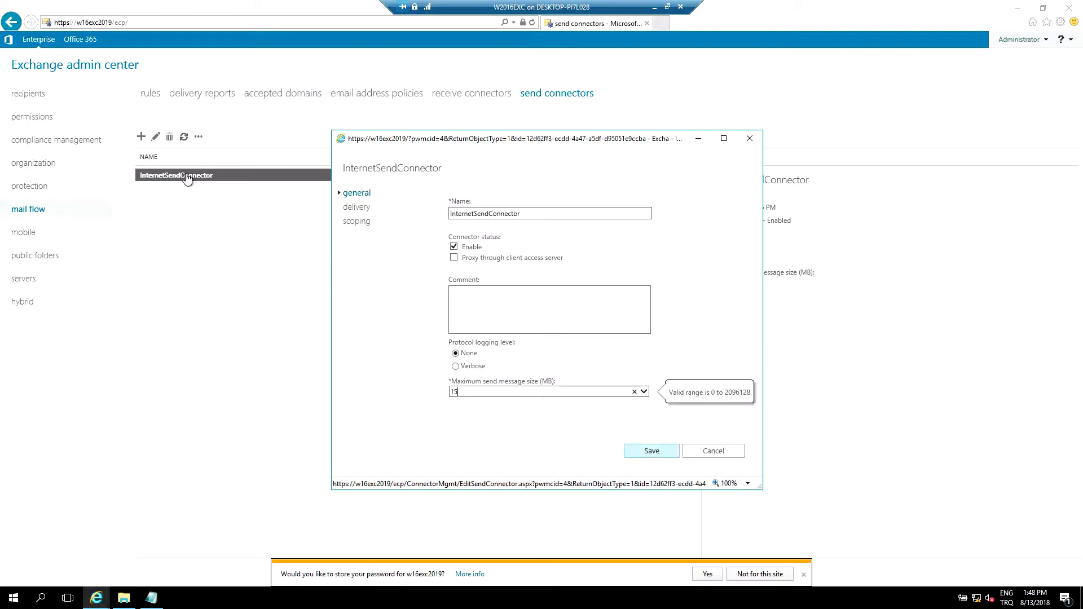
key("Return")
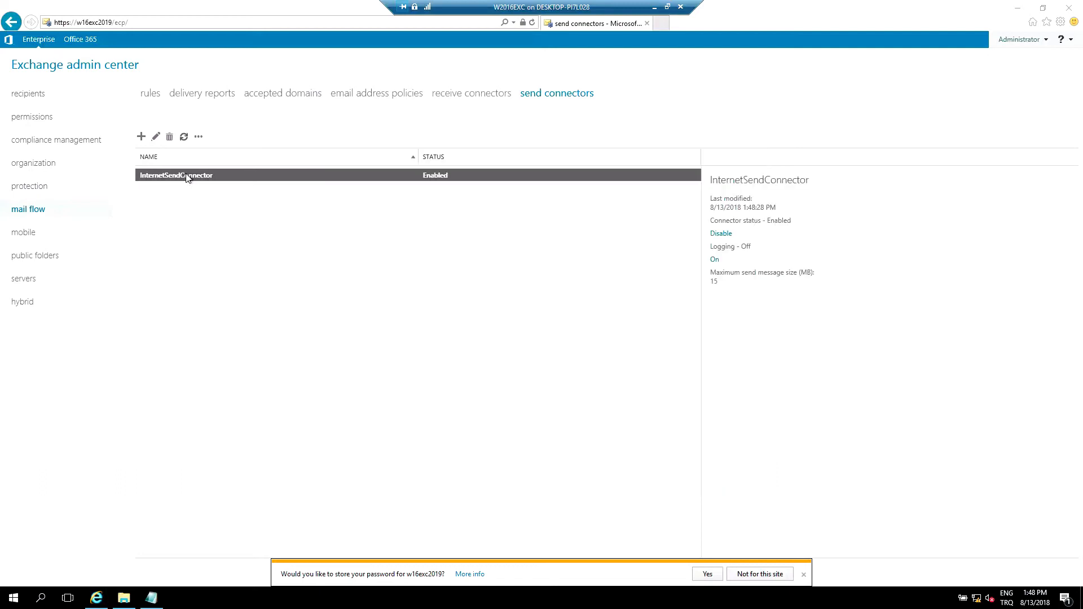
double_click(186, 175)
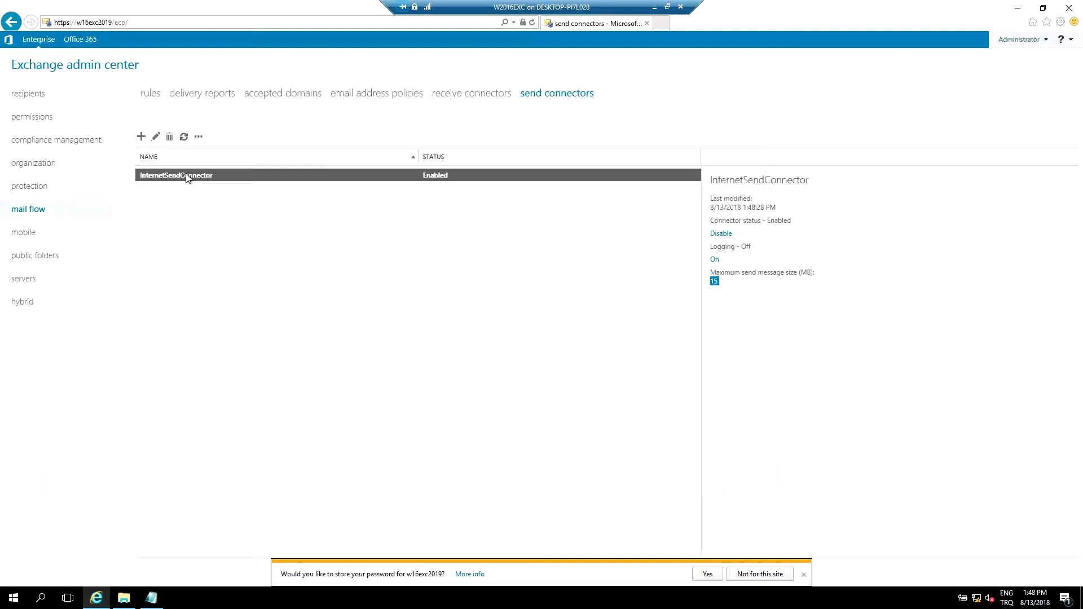
- Deselect the connector and close the configuration notes and Documents window
left_click(186, 174)
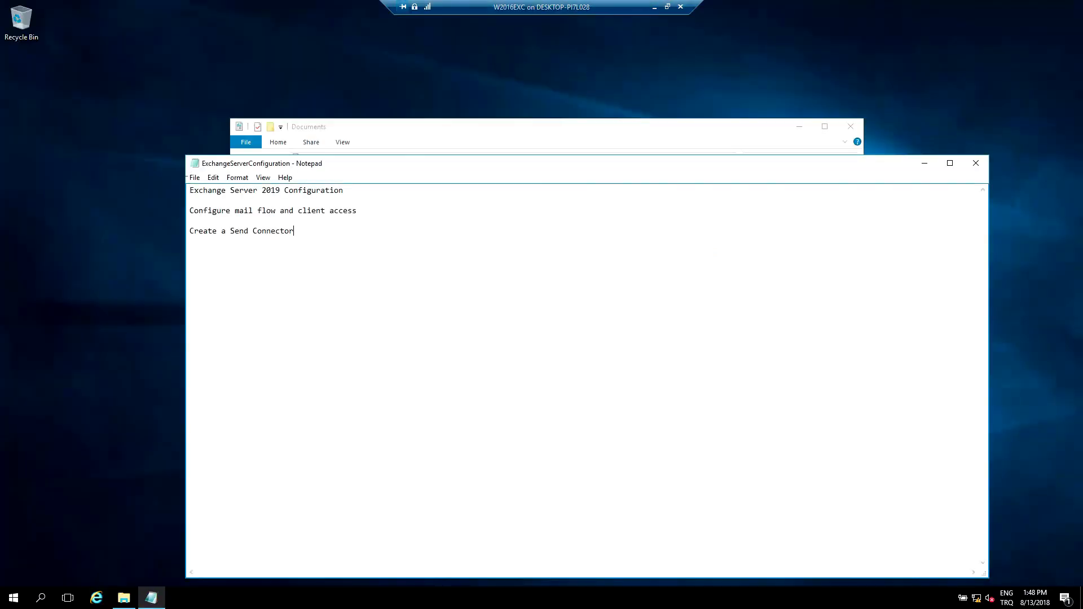
left_click(976, 163)
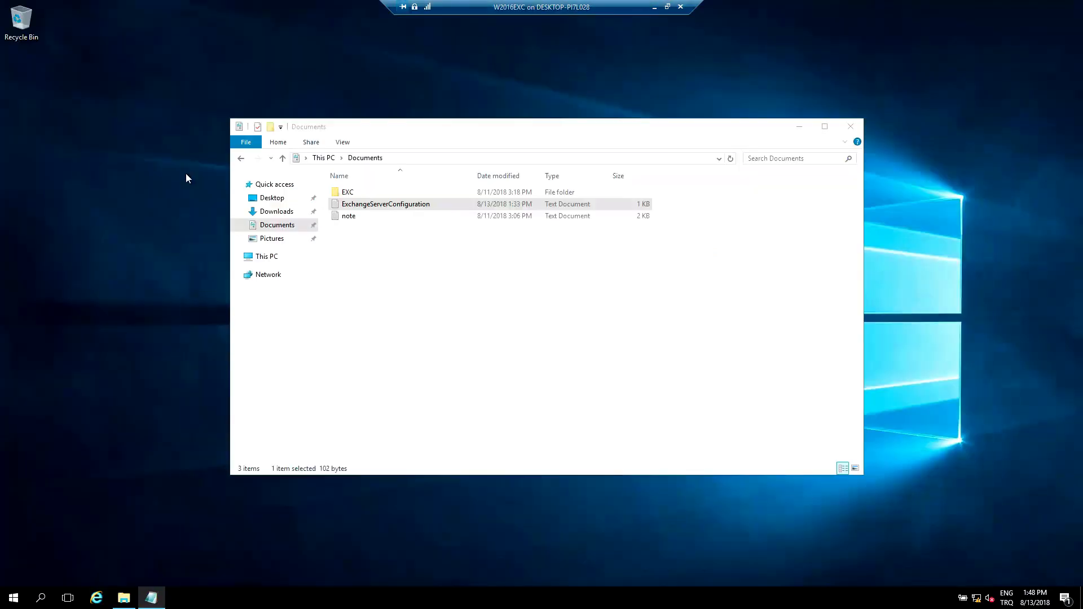
key("alt+F4")
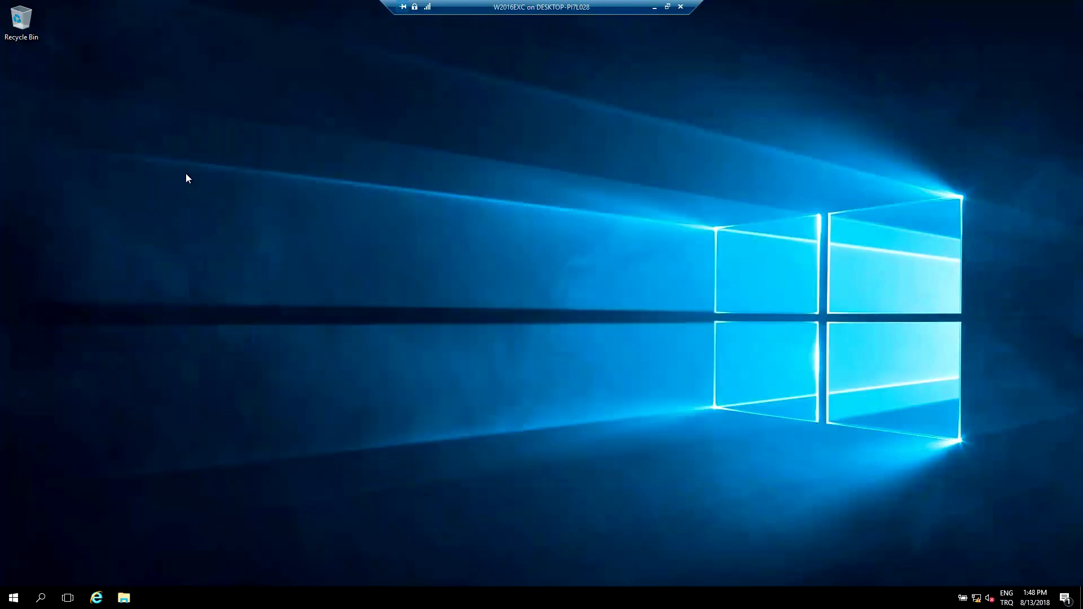